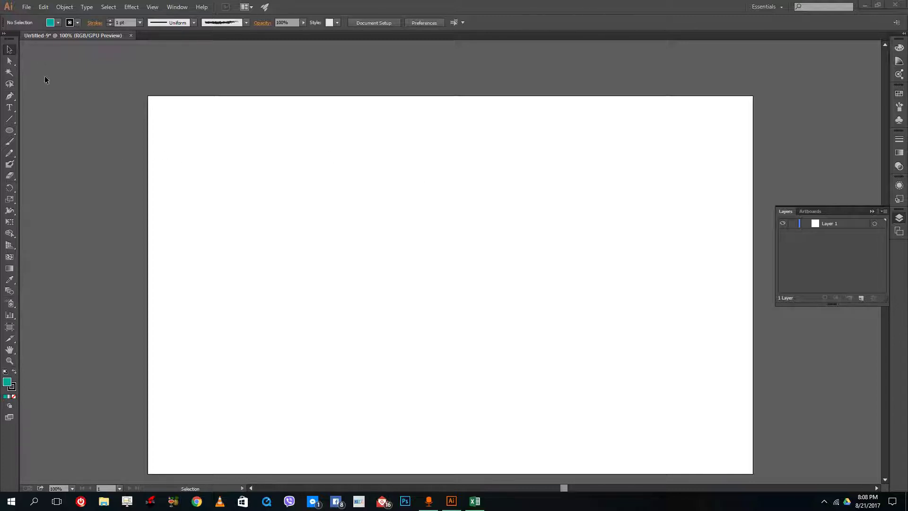
# Draw a 436 pt teal circle on the left half of the artboard and select it
pyautogui.click(10, 131)
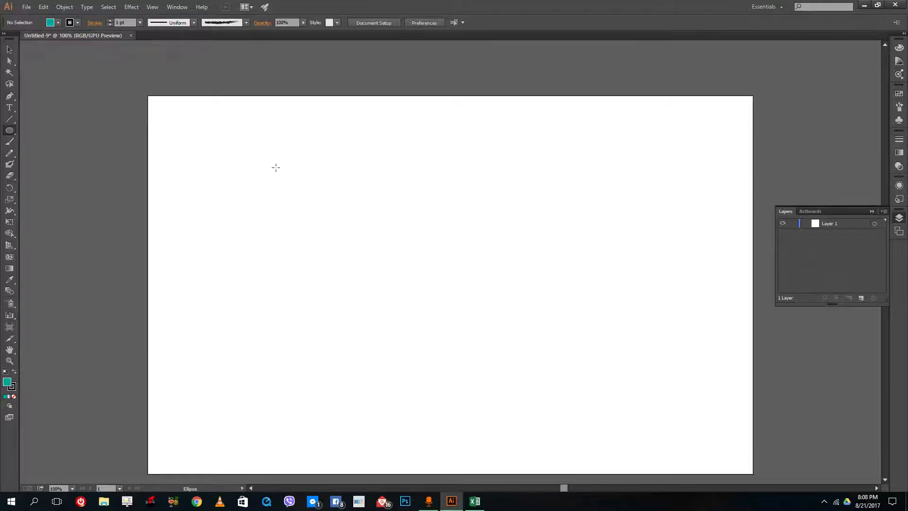
pyautogui.moveTo(281, 145); pyautogui.dragTo(456, 352)
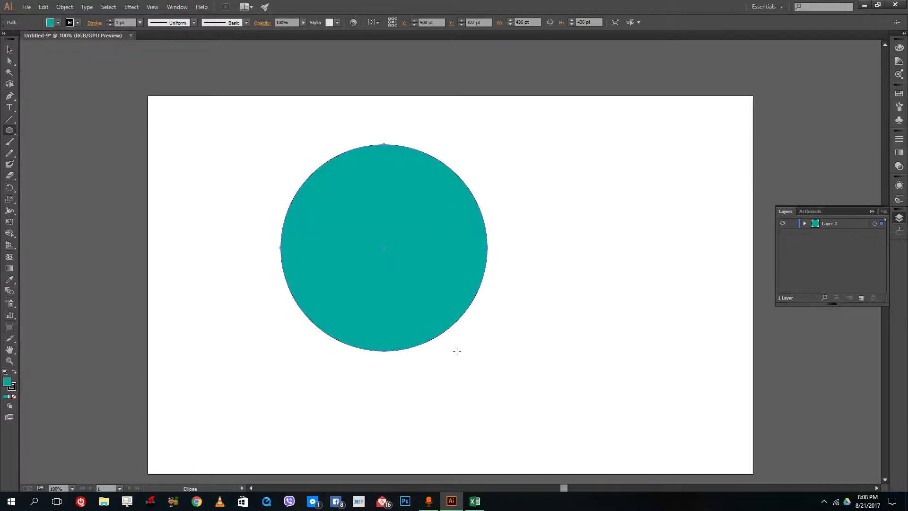
pyautogui.click(9, 49)
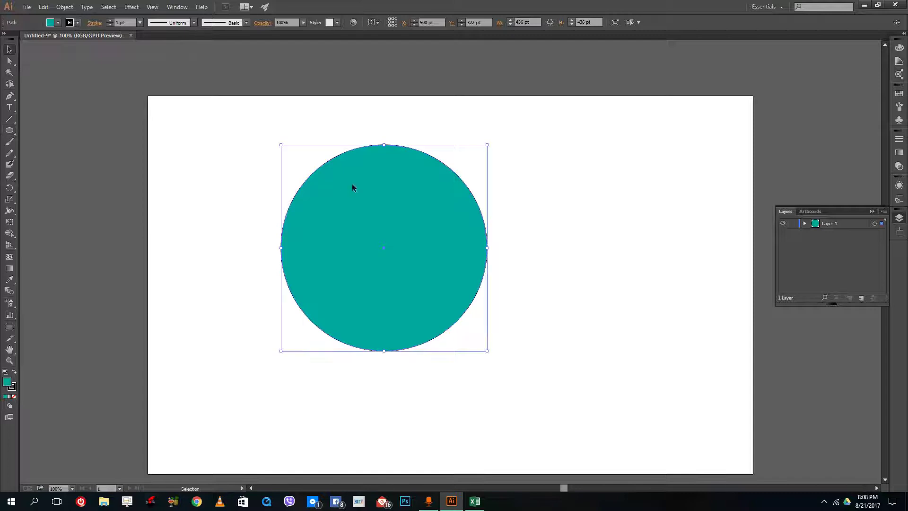
pyautogui.moveTo(179, 119); pyautogui.dragTo(516, 408)
# Fill the circle with a white-to-black linear gradient and open the dark stop's colour settings
pyautogui.click(10, 399)
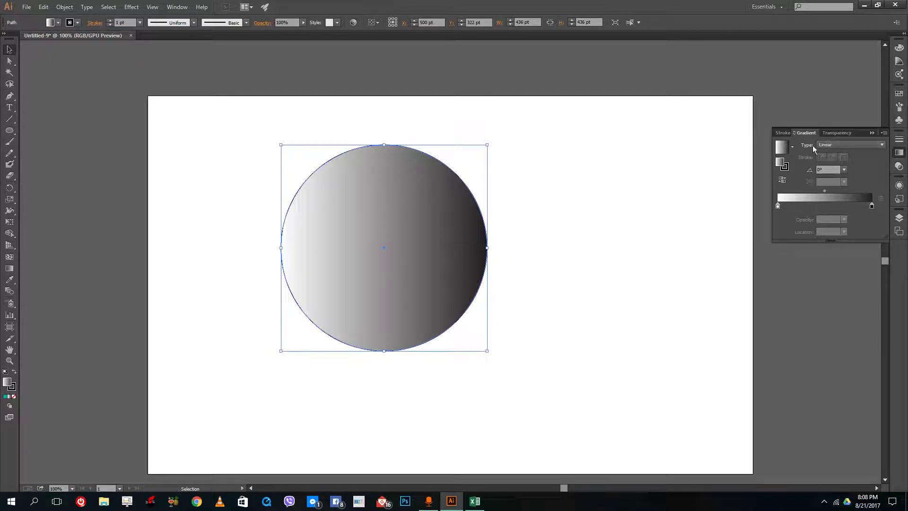
pyautogui.click(777, 206)
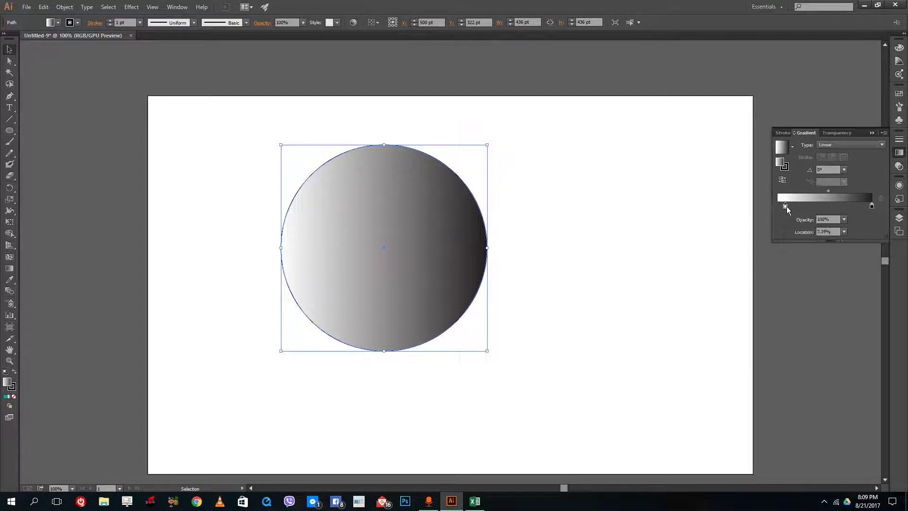
pyautogui.doubleClick(873, 207)
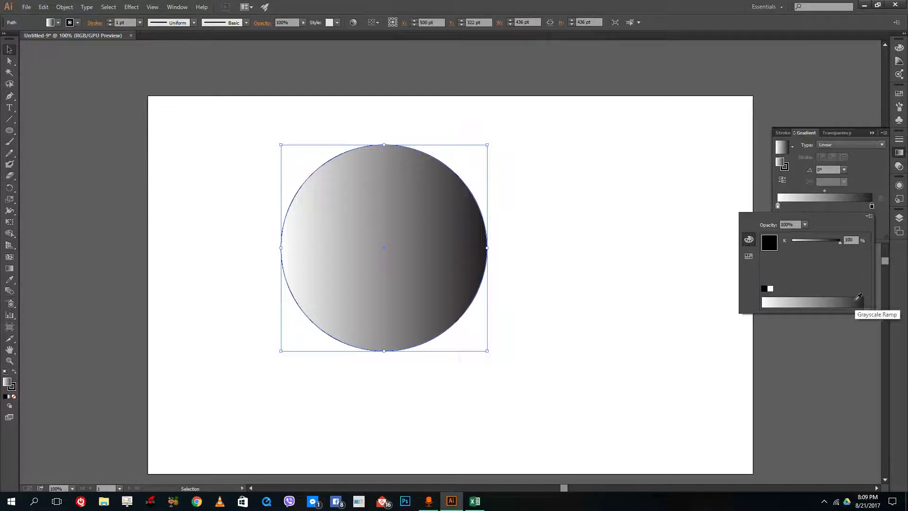
# Set the gradient's end stop to green R 0, G 137, B 42 (00892A)
pyautogui.click(749, 256)
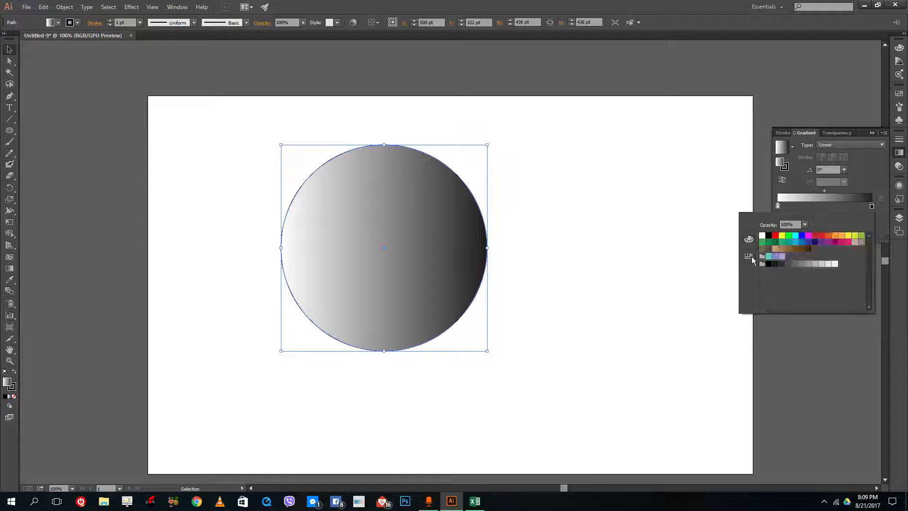
pyautogui.click(803, 243)
pyautogui.click(815, 242)
pyautogui.click(796, 248)
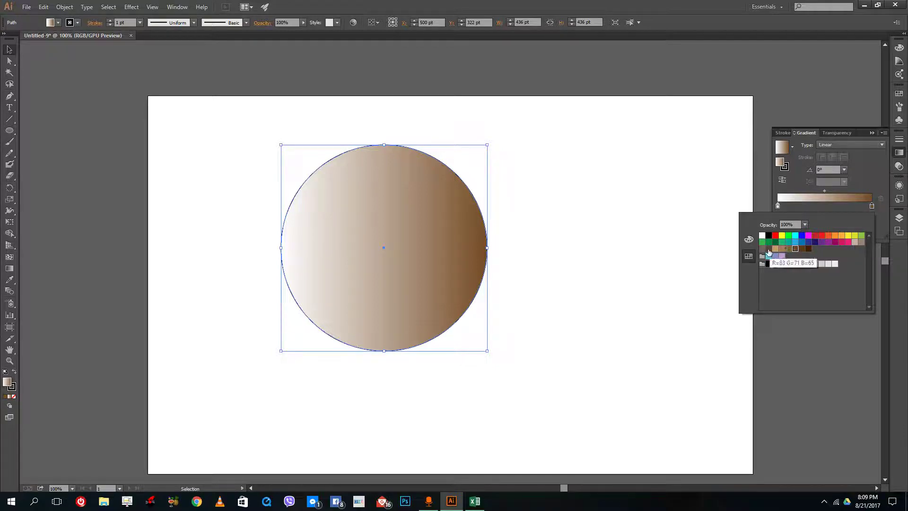
pyautogui.click(749, 239)
pyautogui.click(749, 256)
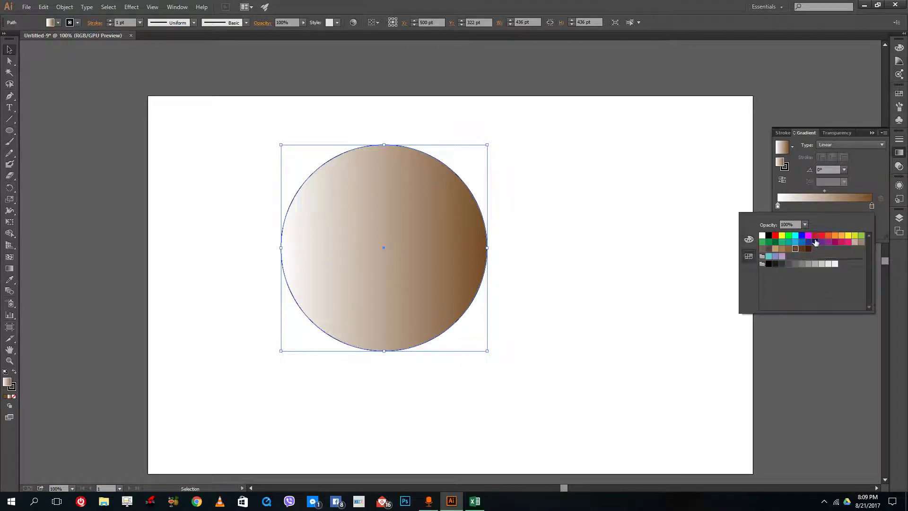
pyautogui.click(750, 241)
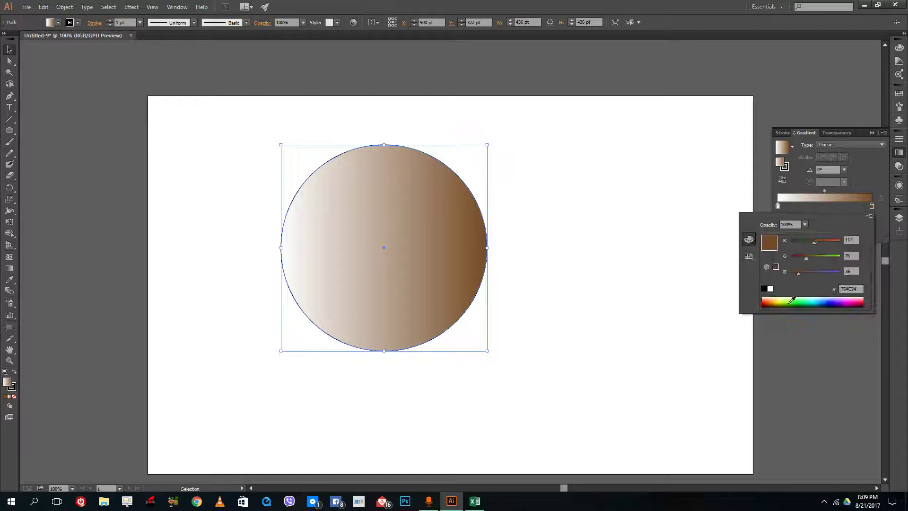
pyautogui.moveTo(793, 301); pyautogui.dragTo(813, 260)
pyautogui.click(819, 256)
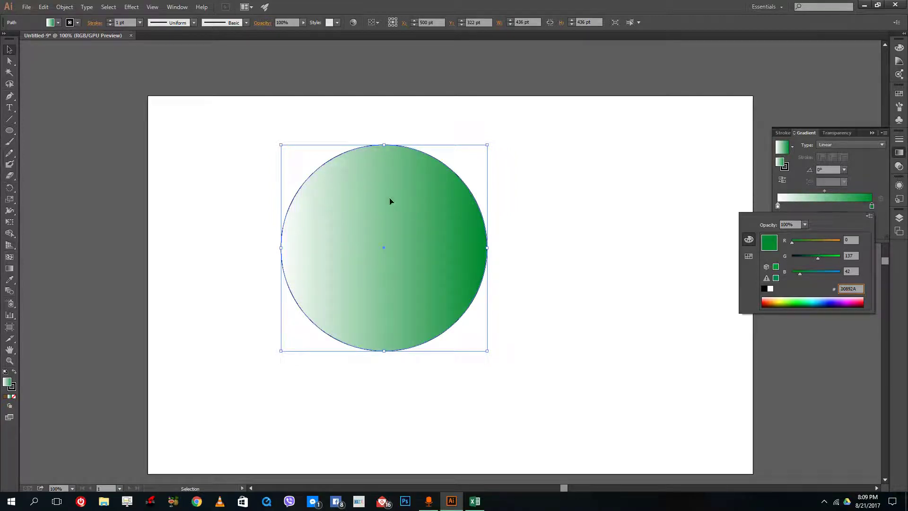
# Add a yellow-green stop (R 208, G 255, B 42) mid-gradient and shift the blend point left
pyautogui.click(822, 206)
pyautogui.click(826, 206)
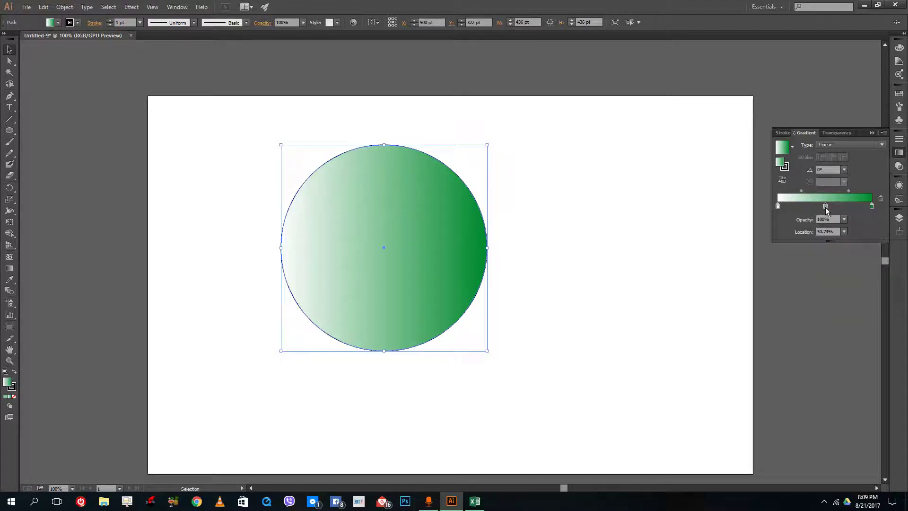
pyautogui.doubleClick(826, 206)
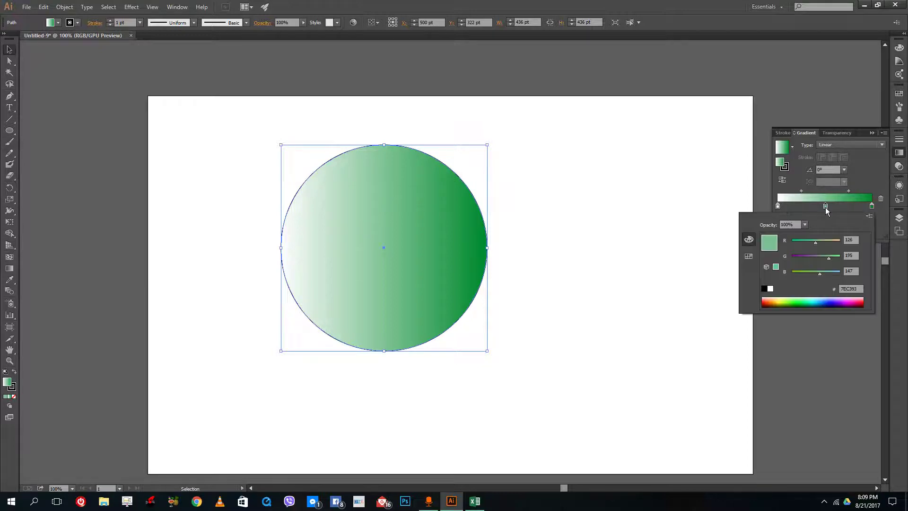
pyautogui.click(782, 300)
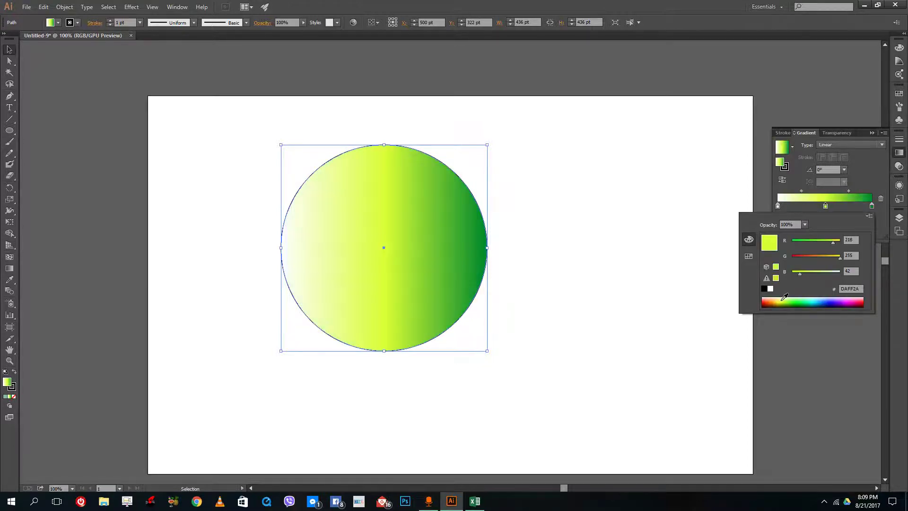
pyautogui.click(849, 195)
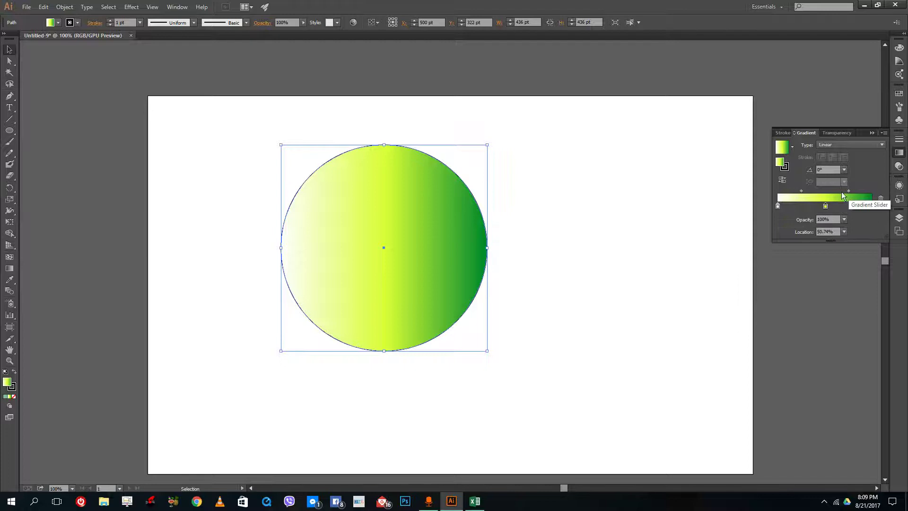
pyautogui.moveTo(849, 191)
pyautogui.mouseDown()
pyautogui.moveTo(832, 198)
pyautogui.moveTo(848, 191)
pyautogui.mouseUp()
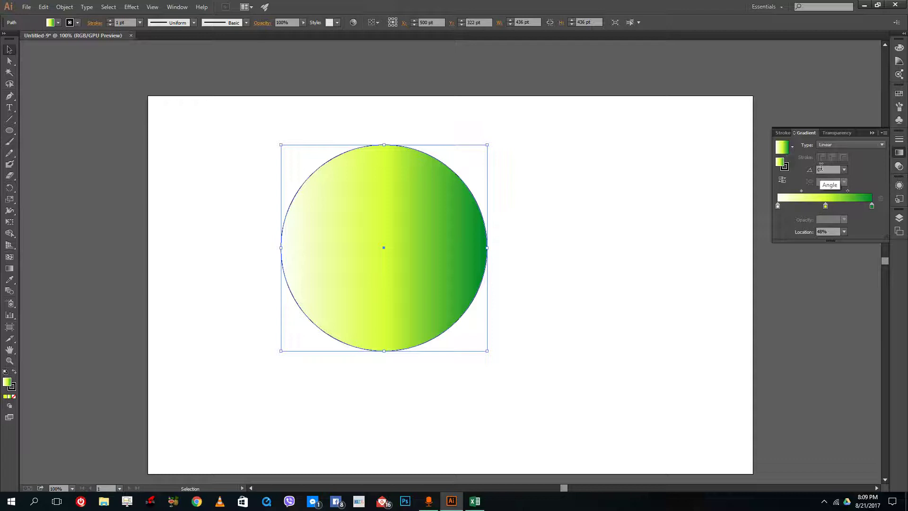
# Tilt the gradient angle to about 27°, passing through 120° and 100°
pyautogui.click(844, 169)
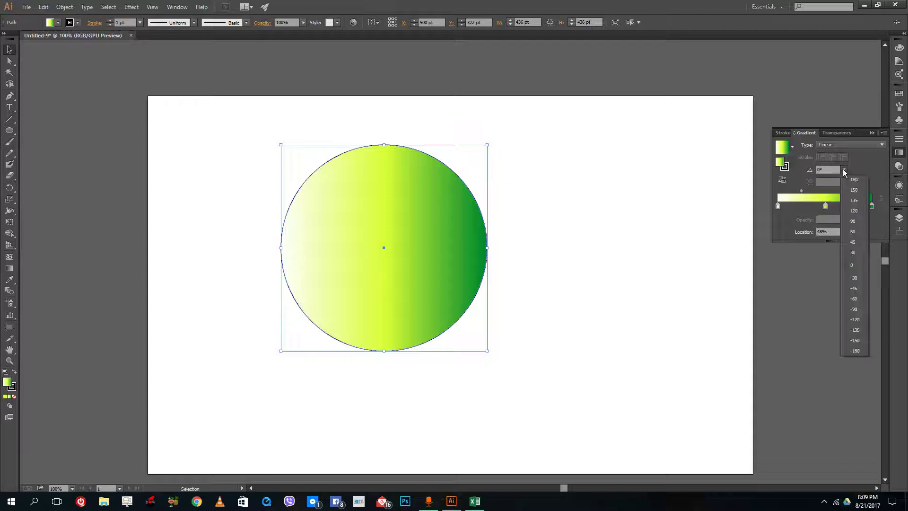
pyautogui.click(854, 210)
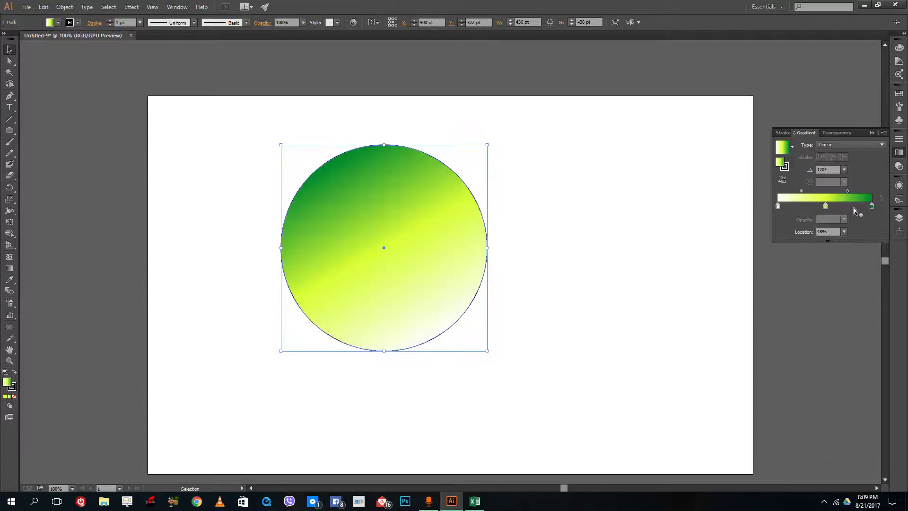
pyautogui.click(827, 170)
pyautogui.write('100')
pyautogui.press('Return')
pyautogui.scroll(-20, 829, 168)
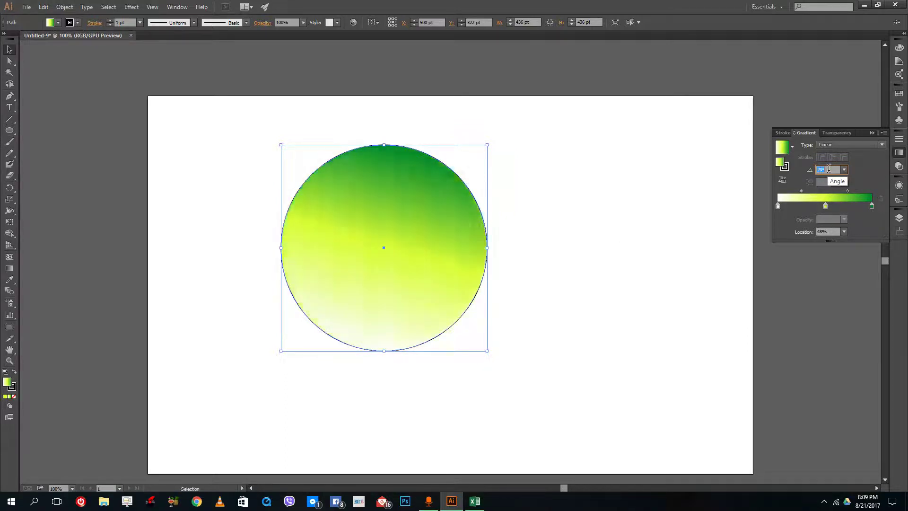
pyautogui.scroll(-15, 828, 169)
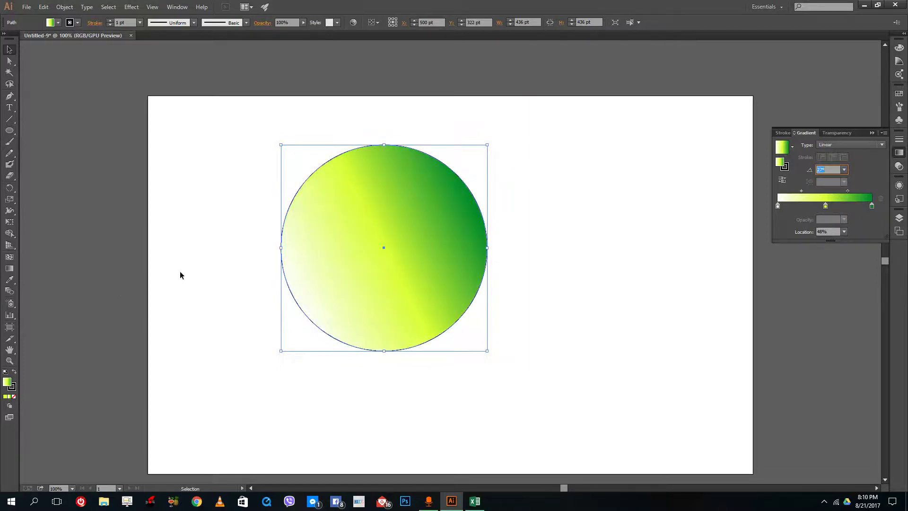
# Redraw the gradient across the circle from white at upper left to green at lower right, about -28°
pyautogui.click(9, 269)
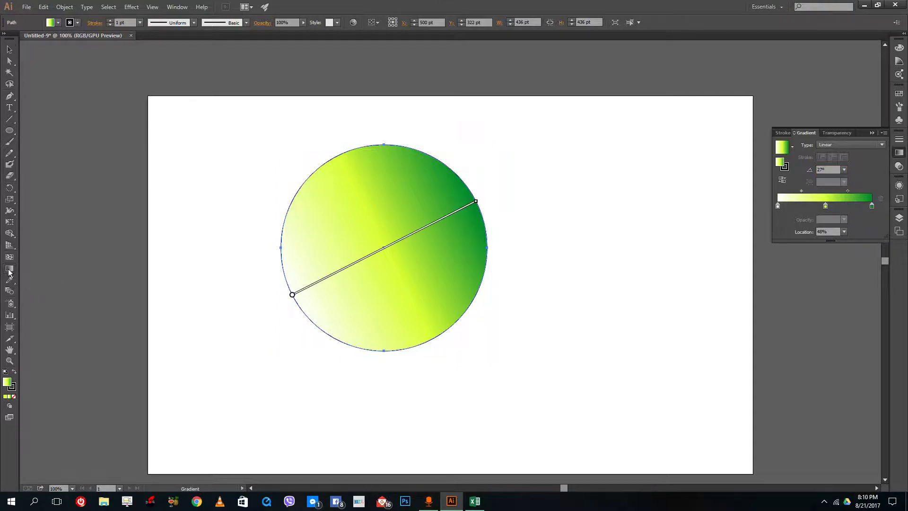
pyautogui.moveTo(293, 297); pyautogui.dragTo(187, 348)
pyautogui.moveTo(369, 256); pyautogui.dragTo(664, 106)
pyautogui.moveTo(397, 245)
pyautogui.mouseDown()
pyautogui.moveTo(558, 254)
pyautogui.moveTo(509, 191)
pyautogui.mouseUp()
pyautogui.hotkey('ctrl', 'z')
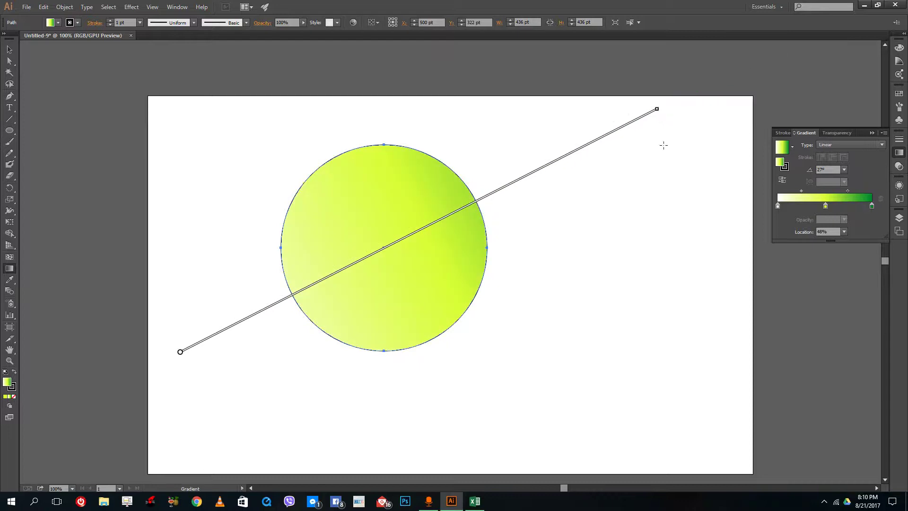
pyautogui.moveTo(656, 110)
pyautogui.mouseDown()
pyautogui.moveTo(541, 187)
pyautogui.moveTo(178, 351)
pyautogui.mouseUp()
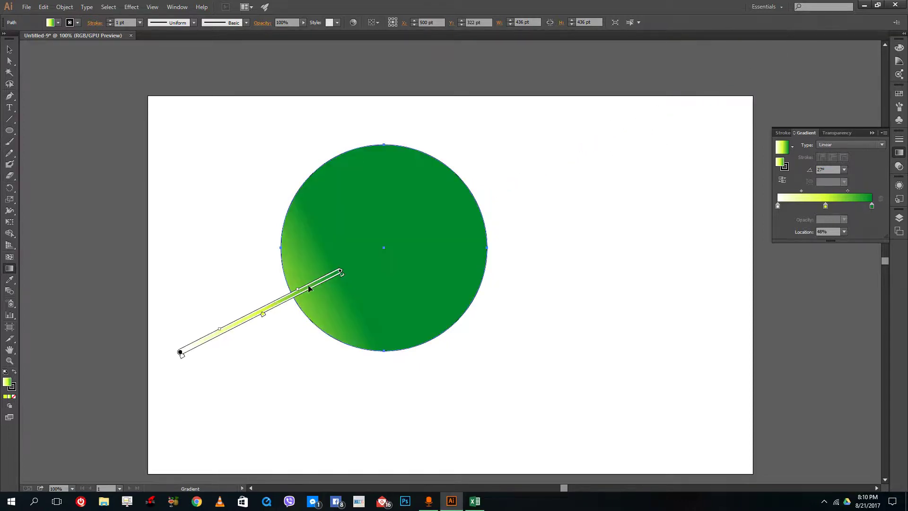
pyautogui.moveTo(341, 270)
pyautogui.mouseDown()
pyautogui.moveTo(504, 189)
pyautogui.moveTo(524, 292)
pyautogui.moveTo(503, 358)
pyautogui.mouseUp()
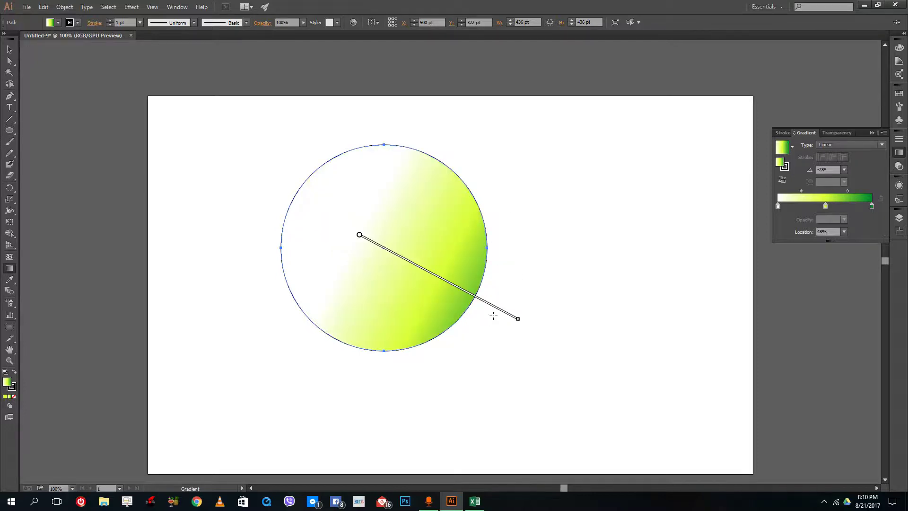
pyautogui.moveTo(304, 206); pyautogui.dragTo(463, 290)
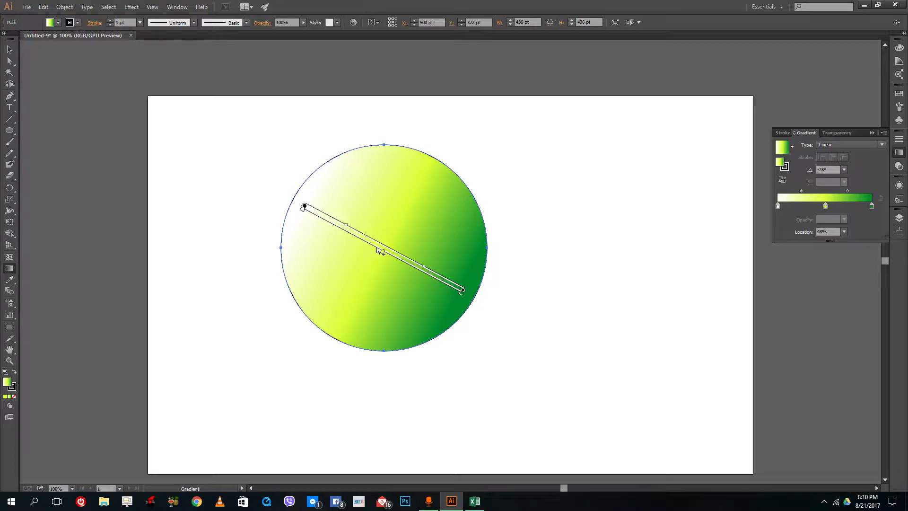
# Make the fill a radial gradient with its highlight widened and moved toward the upper right
pyautogui.click(832, 146)
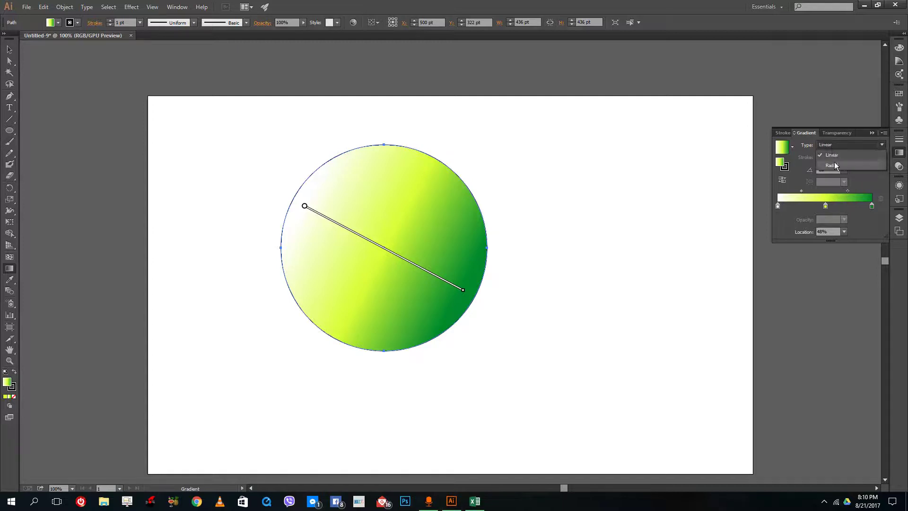
pyautogui.click(834, 163)
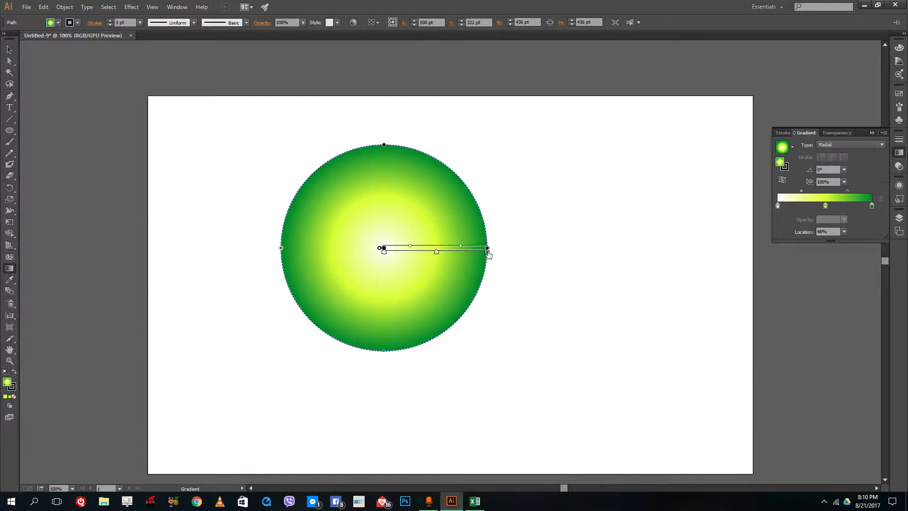
pyautogui.moveTo(487, 247)
pyautogui.mouseDown()
pyautogui.moveTo(536, 248)
pyautogui.moveTo(527, 247)
pyautogui.mouseUp()
pyautogui.moveTo(383, 247); pyautogui.dragTo(435, 178)
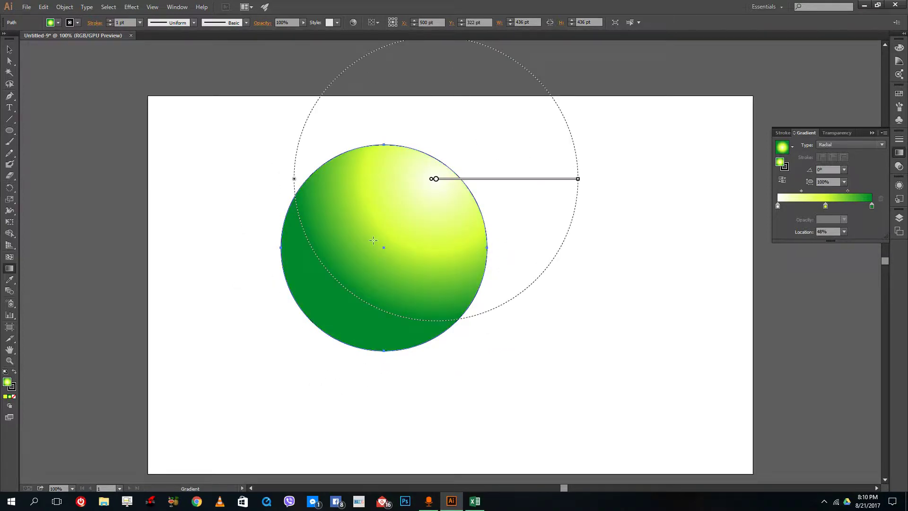
pyautogui.click(10, 49)
pyautogui.click(173, 108)
pyautogui.click(350, 208)
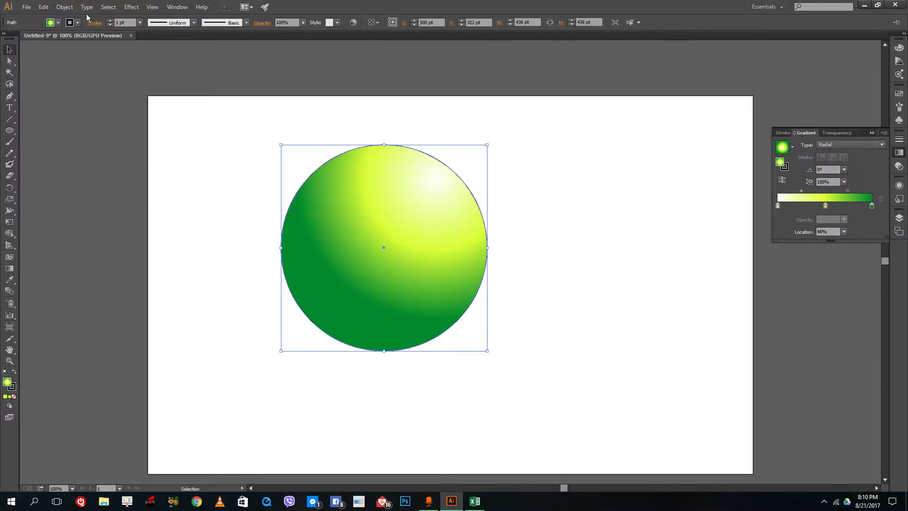
# Apply a gradient to the circle's outline and thicken it to 12 pt
pyautogui.click(11, 387)
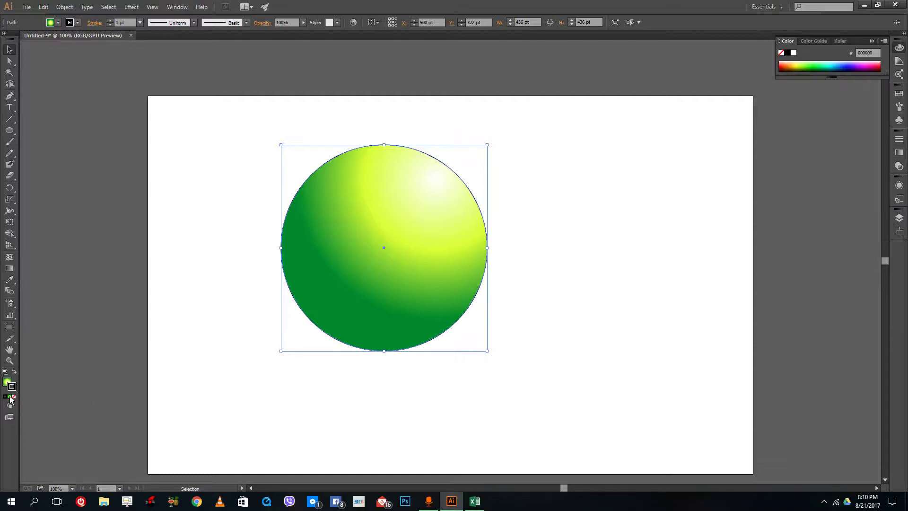
pyautogui.click(9, 396)
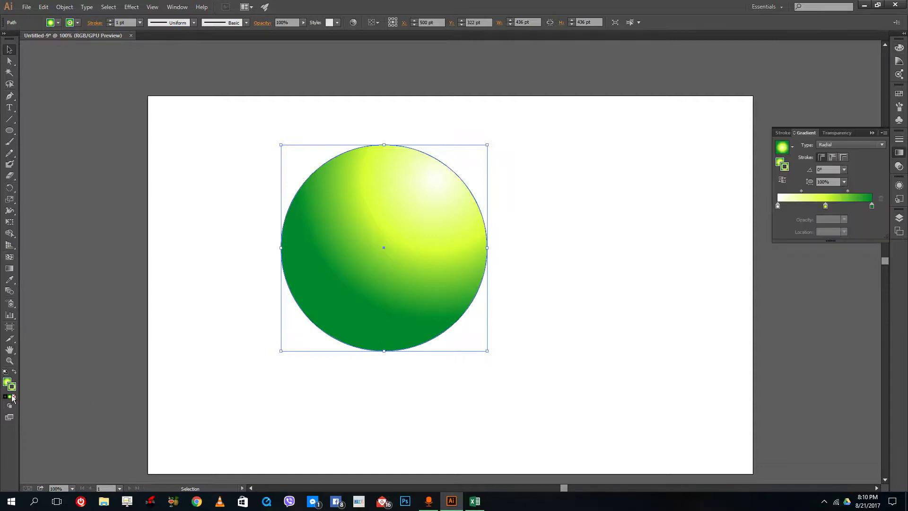
pyautogui.click(108, 21)
pyautogui.click(107, 20)
pyautogui.click(107, 21)
pyautogui.click(108, 21)
pyautogui.click(108, 20)
pyautogui.click(108, 21)
pyautogui.click(108, 20)
pyautogui.click(107, 20)
pyautogui.click(108, 21)
pyautogui.click(108, 20)
pyautogui.click(107, 21)
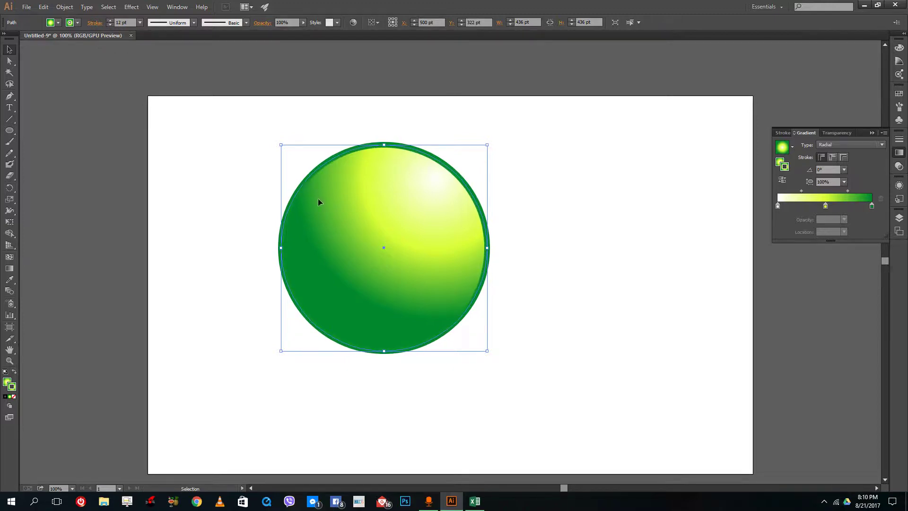
pyautogui.click(597, 264)
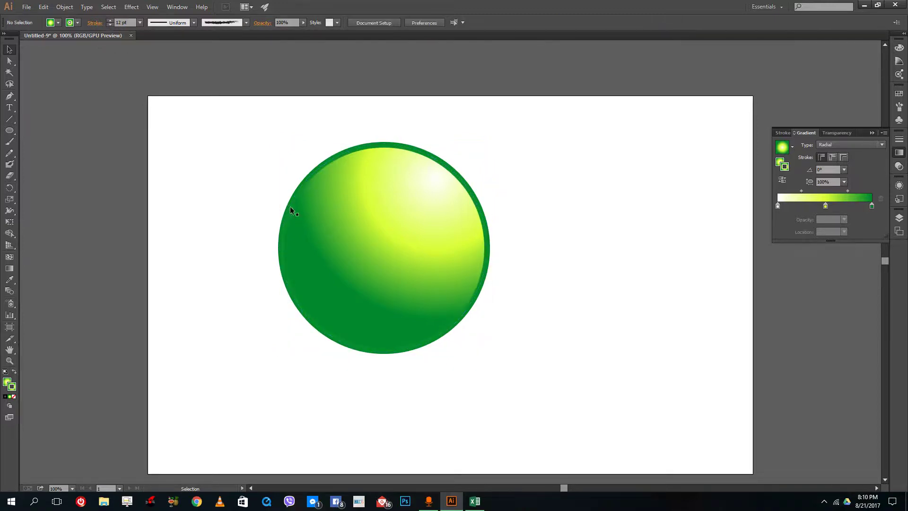
# Change the outline gradient type to Linear, pale yellow fading to green
pyautogui.click(285, 222)
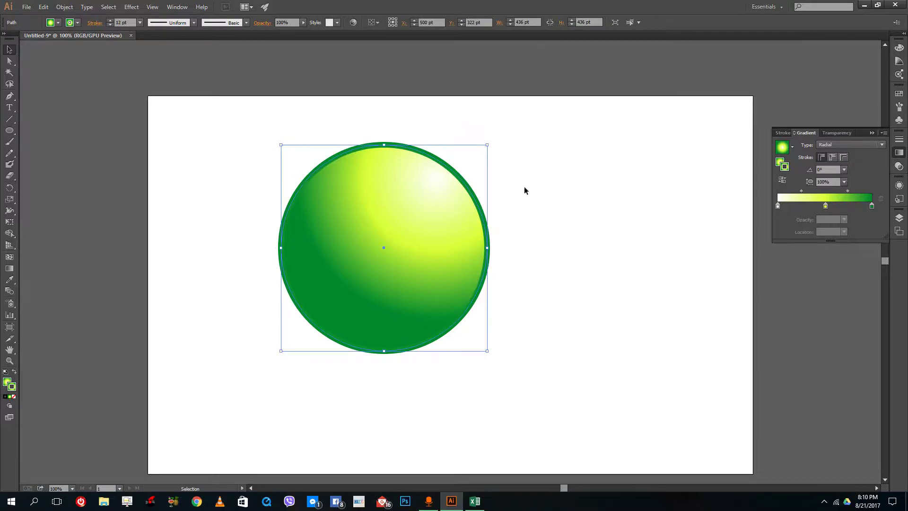
pyautogui.click(840, 146)
pyautogui.click(838, 154)
pyautogui.click(604, 204)
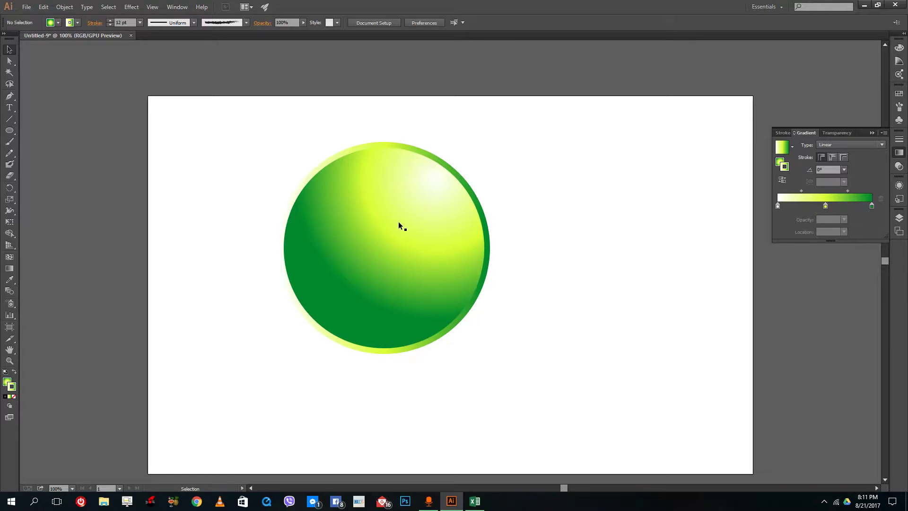
# Shrink the circle to 255 pt and position it at the upper left
pyautogui.moveTo(422, 240); pyautogui.dragTo(281, 236)
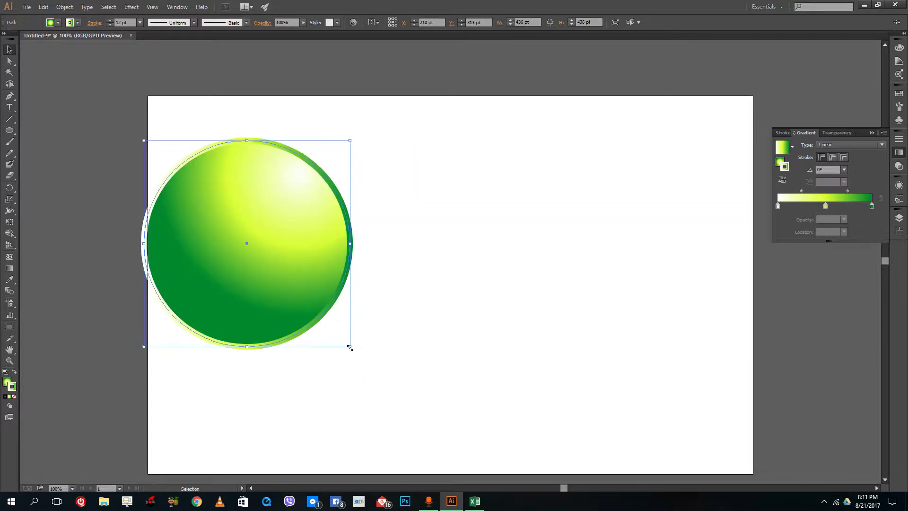
pyautogui.moveTo(350, 347); pyautogui.dragTo(268, 264)
pyautogui.moveTo(223, 203); pyautogui.dragTo(269, 232)
pyautogui.click(475, 297)
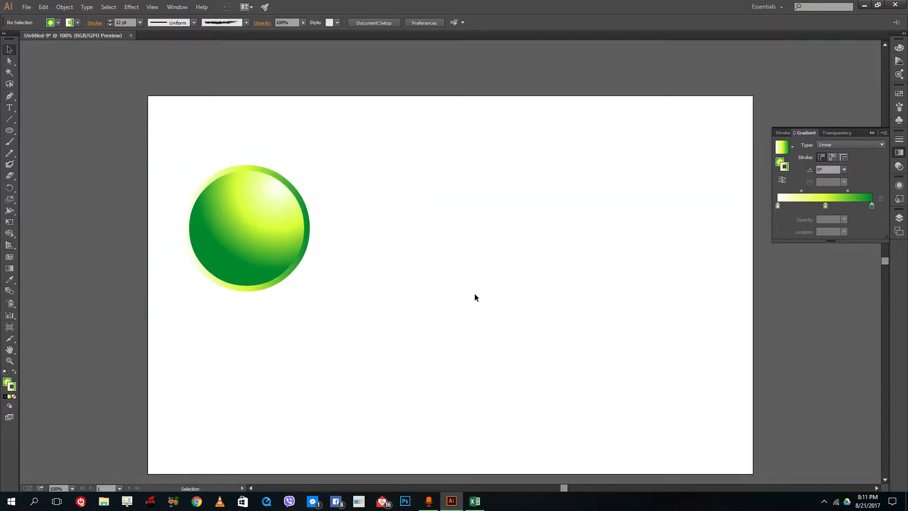
pyautogui.click(264, 218)
# Paste two copies of the circle and line all three up in a row
pyautogui.hotkey('ctrl', 'c')
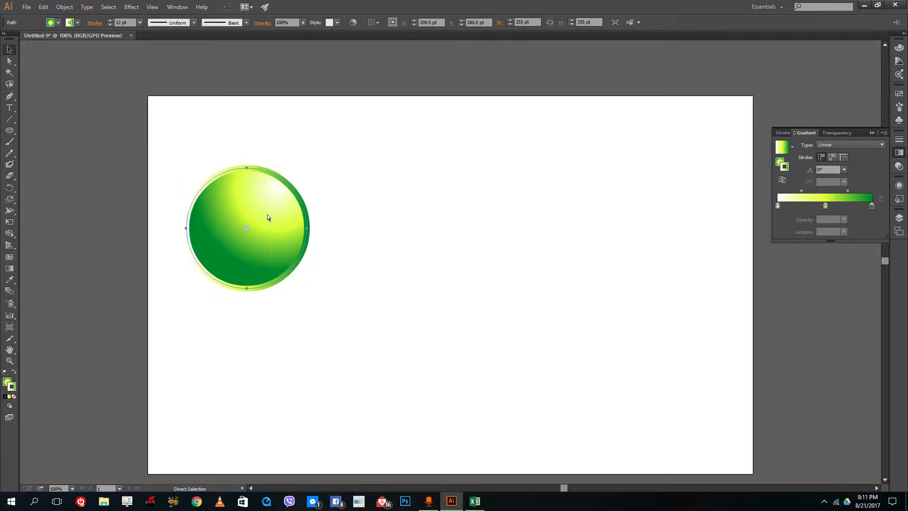
pyautogui.hotkey('ctrl', 'v')
pyautogui.moveTo(424, 237); pyautogui.dragTo(381, 219)
pyautogui.press('a')
pyautogui.hotkey('ctrl', 'v')
pyautogui.press('v')
pyautogui.moveTo(450, 263); pyautogui.dragTo(535, 231)
pyautogui.click(540, 305)
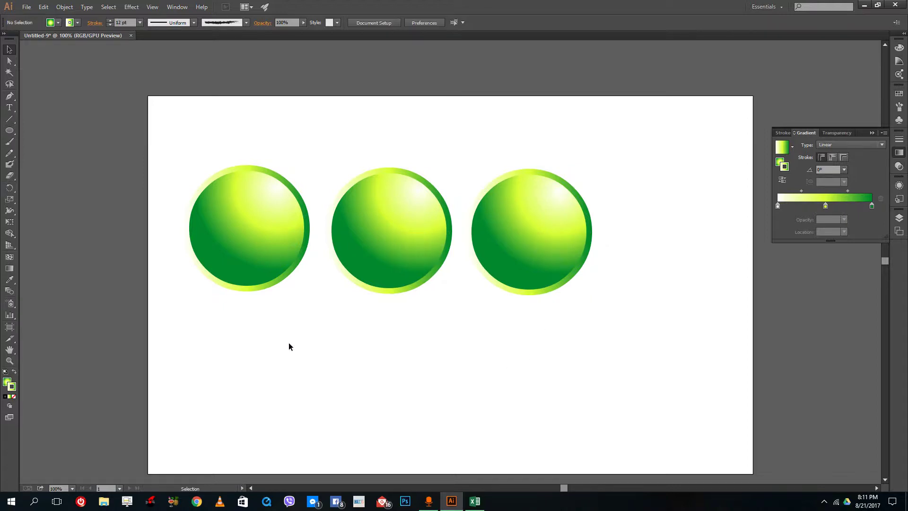
pyautogui.moveTo(705, 330); pyautogui.dragTo(185, 143)
pyautogui.click(462, 327)
# Drag the third circle leftward so it overlaps the second
pyautogui.click(552, 238)
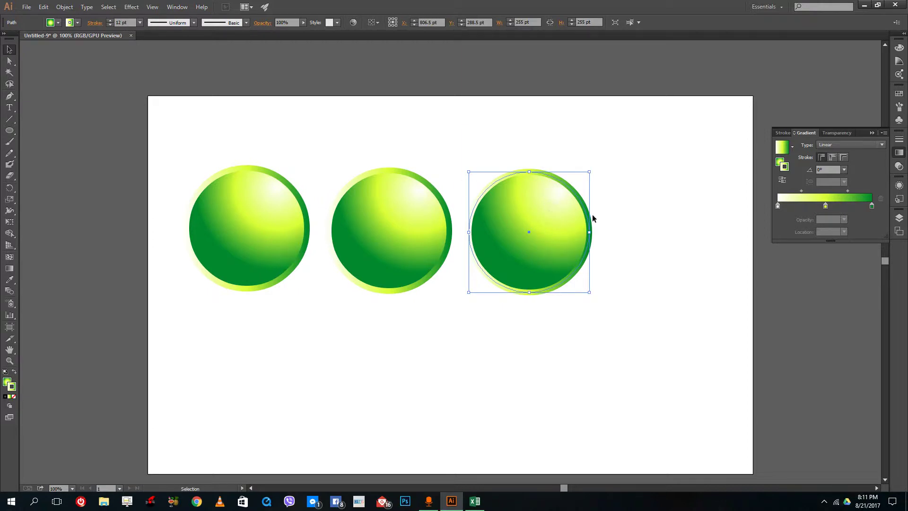
pyautogui.click(778, 206)
pyautogui.moveTo(545, 220); pyautogui.dragTo(402, 222)
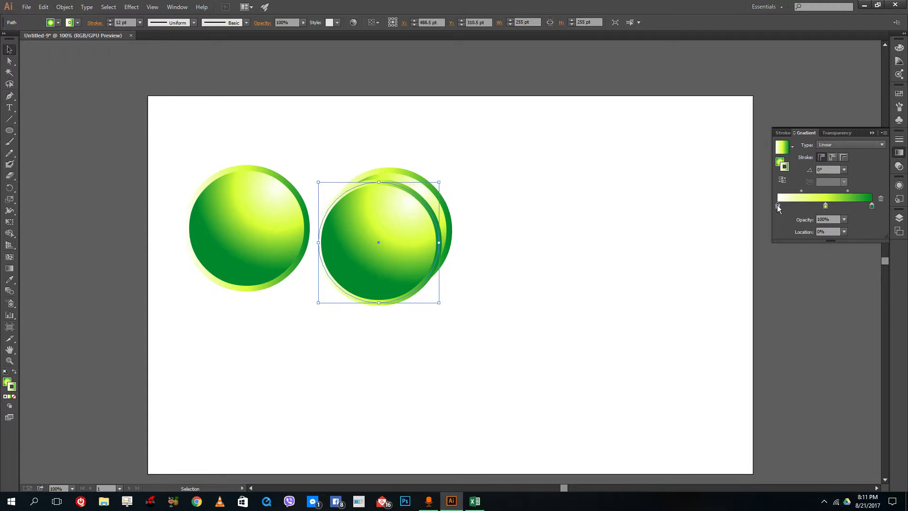
# Set the outline's pale left gradient stop to 0% opacity and nudge the circle down
pyautogui.click(844, 231)
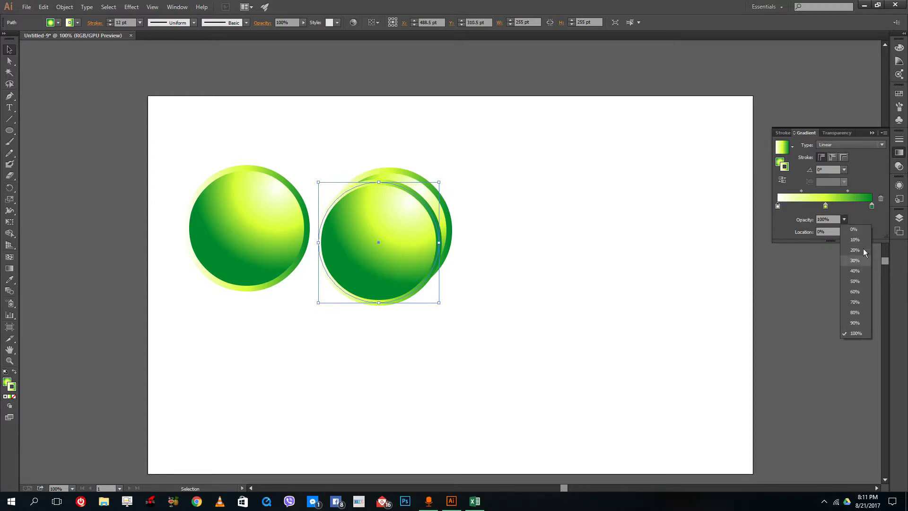
pyautogui.click(861, 229)
pyautogui.moveTo(383, 241); pyautogui.dragTo(401, 255)
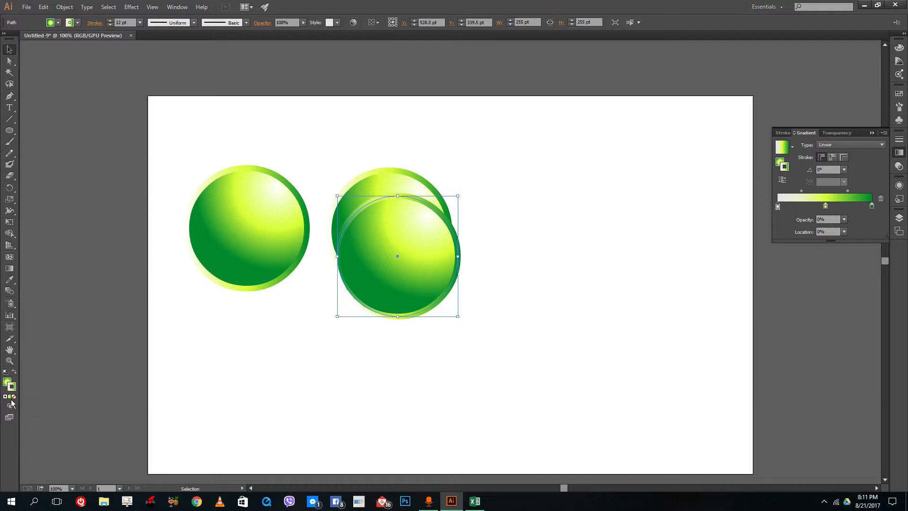
pyautogui.click(7, 382)
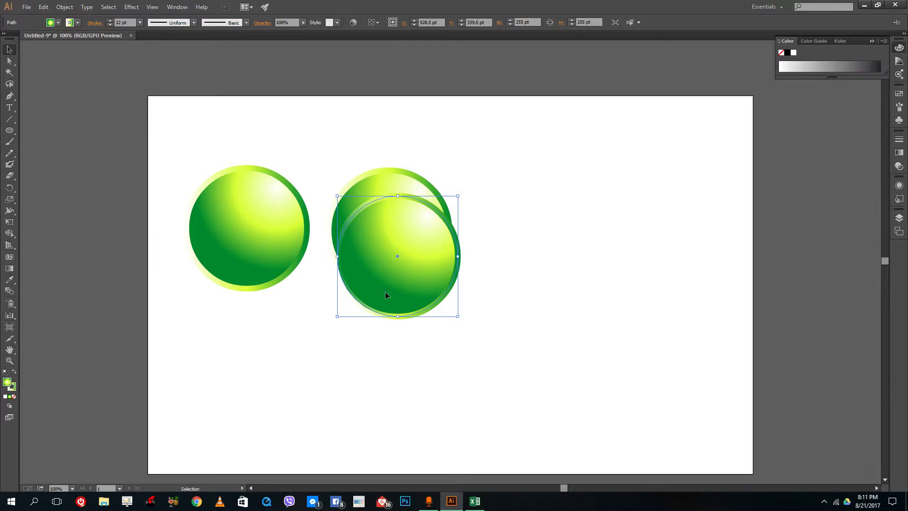
pyautogui.click(376, 376)
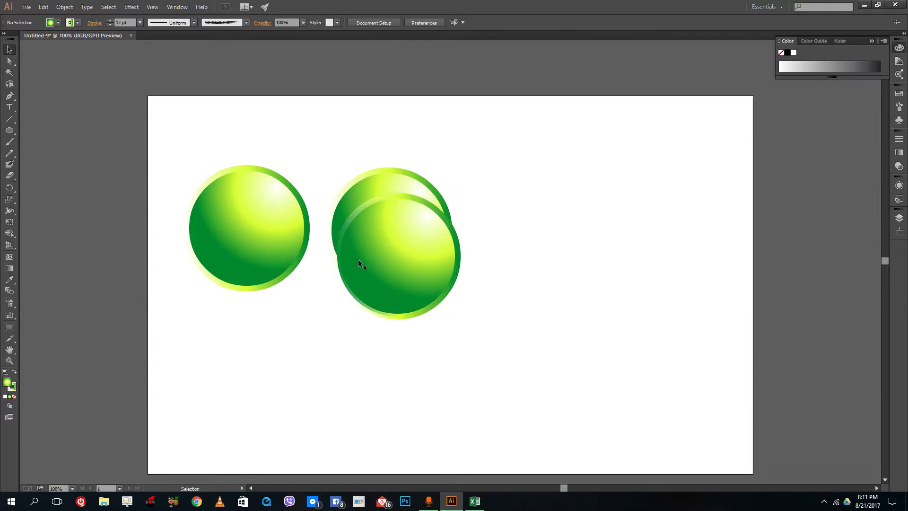
pyautogui.click(357, 268)
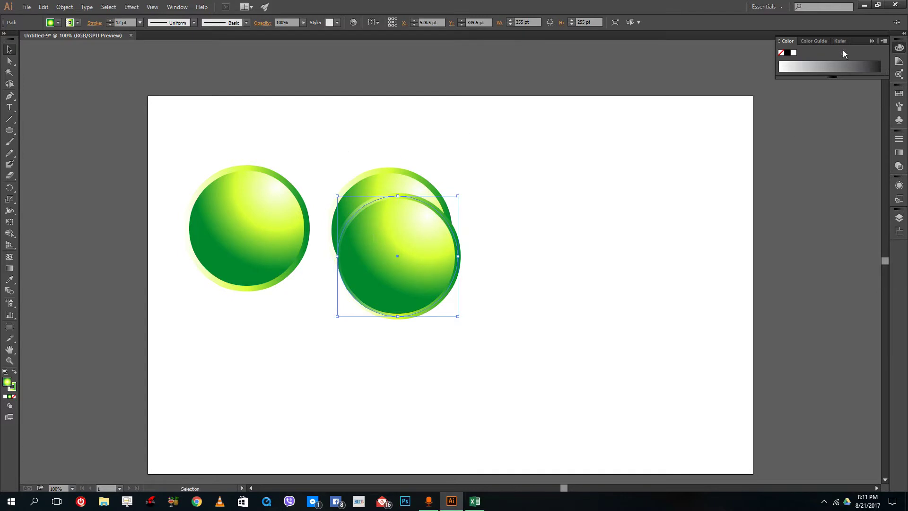
# Make the fill gradient's white left stop fully transparent at 0% opacity
pyautogui.click(899, 153)
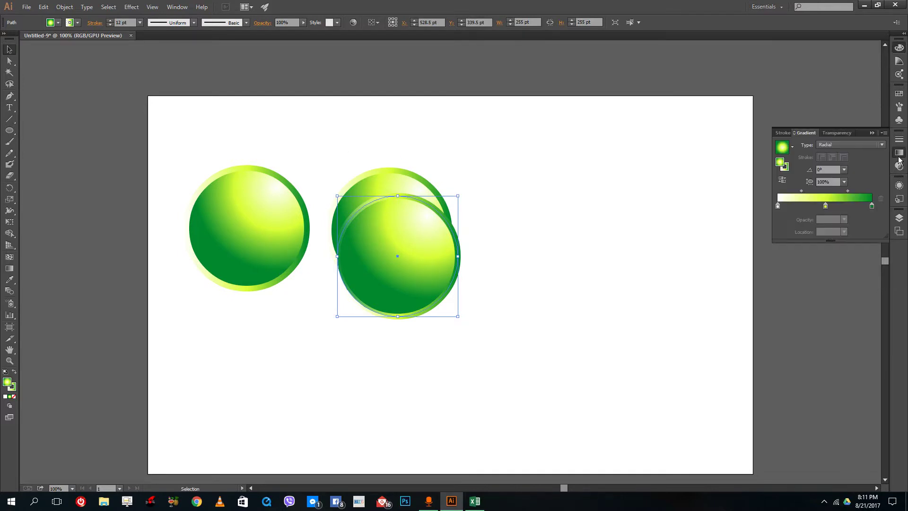
pyautogui.click(777, 206)
pyautogui.click(845, 220)
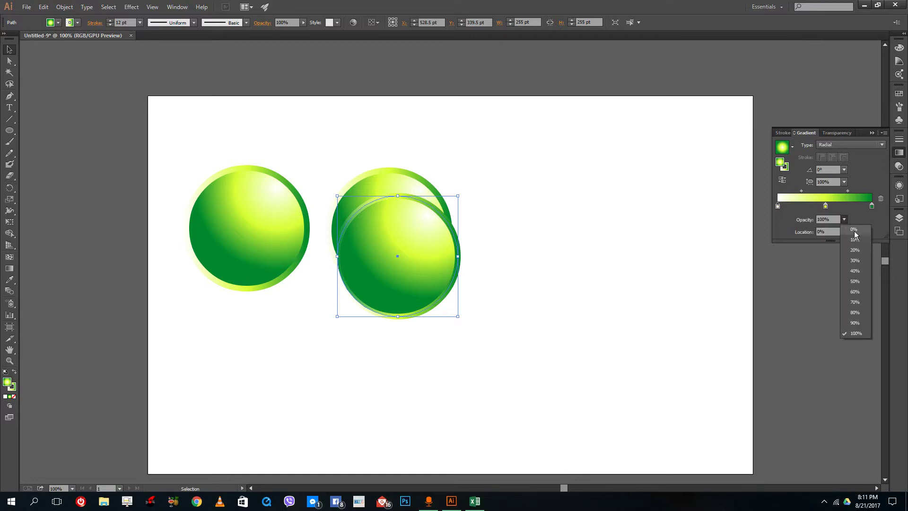
pyautogui.click(853, 230)
# Move the front circle toward the left button and readjust the centre stop's opacity
pyautogui.moveTo(391, 254); pyautogui.dragTo(355, 299)
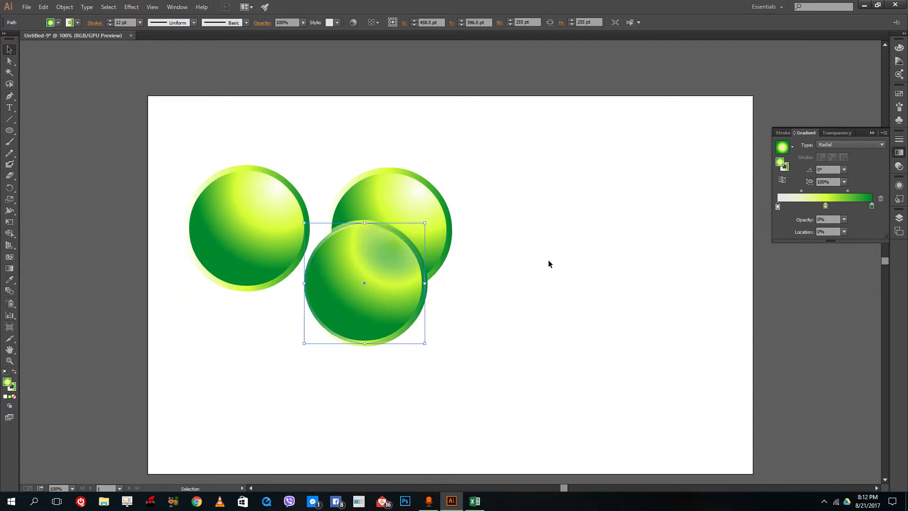
pyautogui.click(844, 220)
pyautogui.click(850, 270)
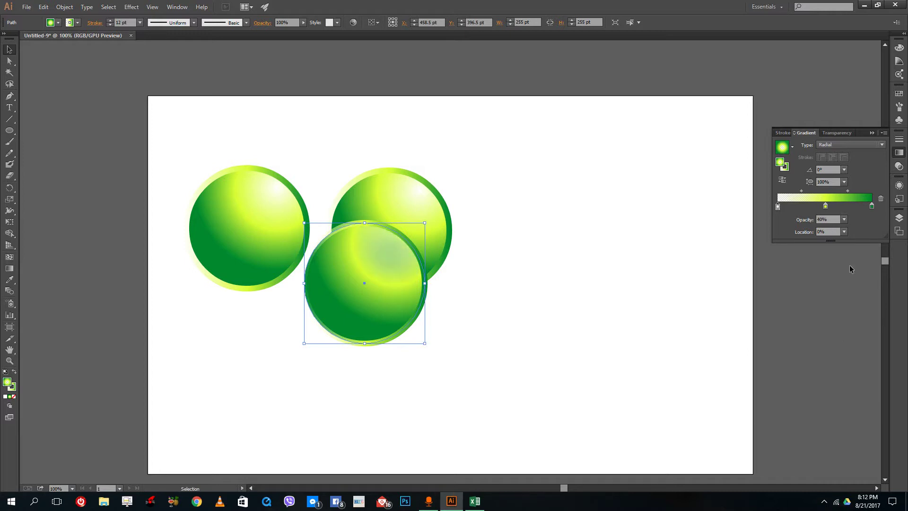
# Give the green right stop 30% opacity at 30% location, and position the circle over the second button
pyautogui.click(872, 207)
pyautogui.click(844, 219)
pyautogui.click(849, 263)
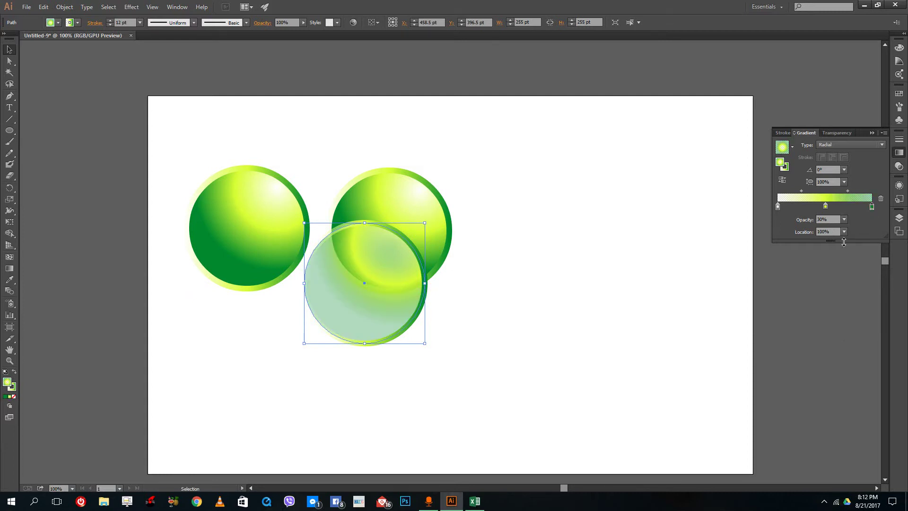
pyautogui.click(844, 232)
pyautogui.click(846, 276)
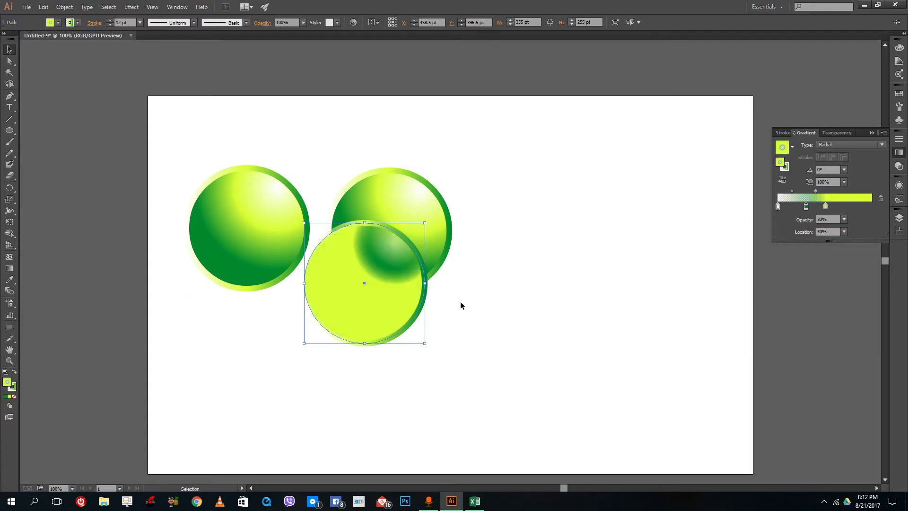
pyautogui.moveTo(387, 280); pyautogui.dragTo(460, 271)
pyautogui.hotkey('ctrl', 'z')
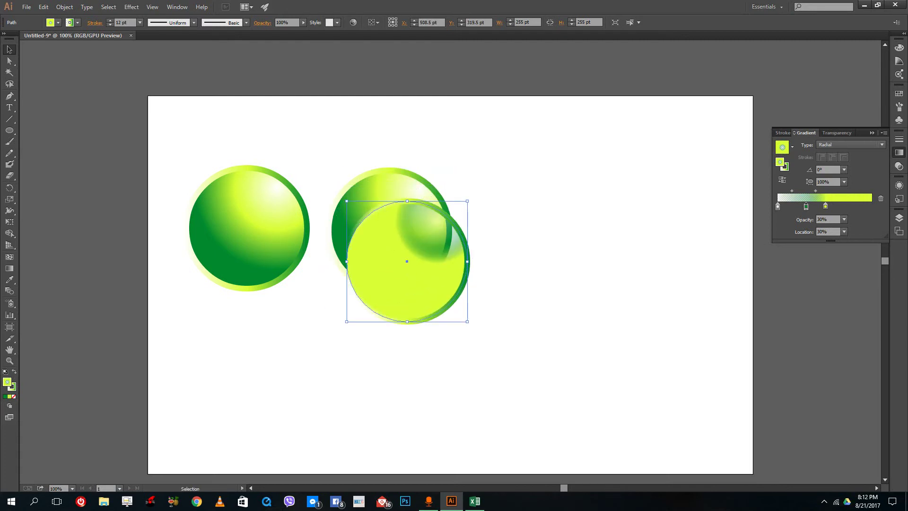